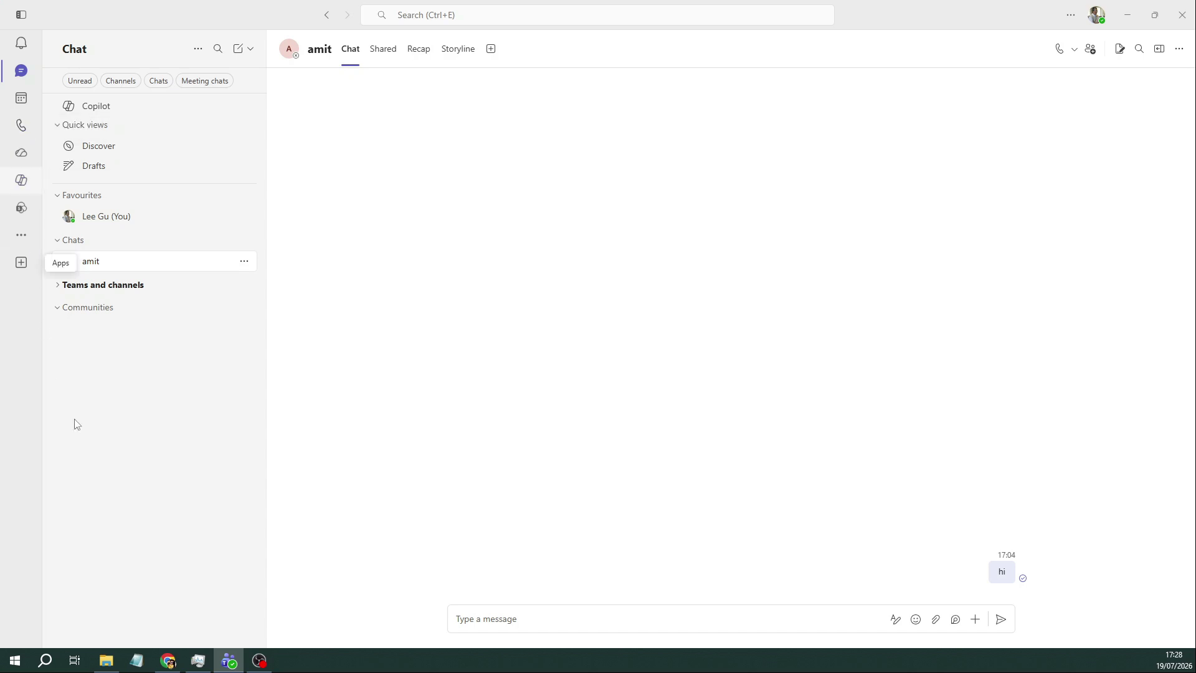
# Step: Create a new calendar event titled "Team Stand-up call"
pyautogui.click(22, 99)
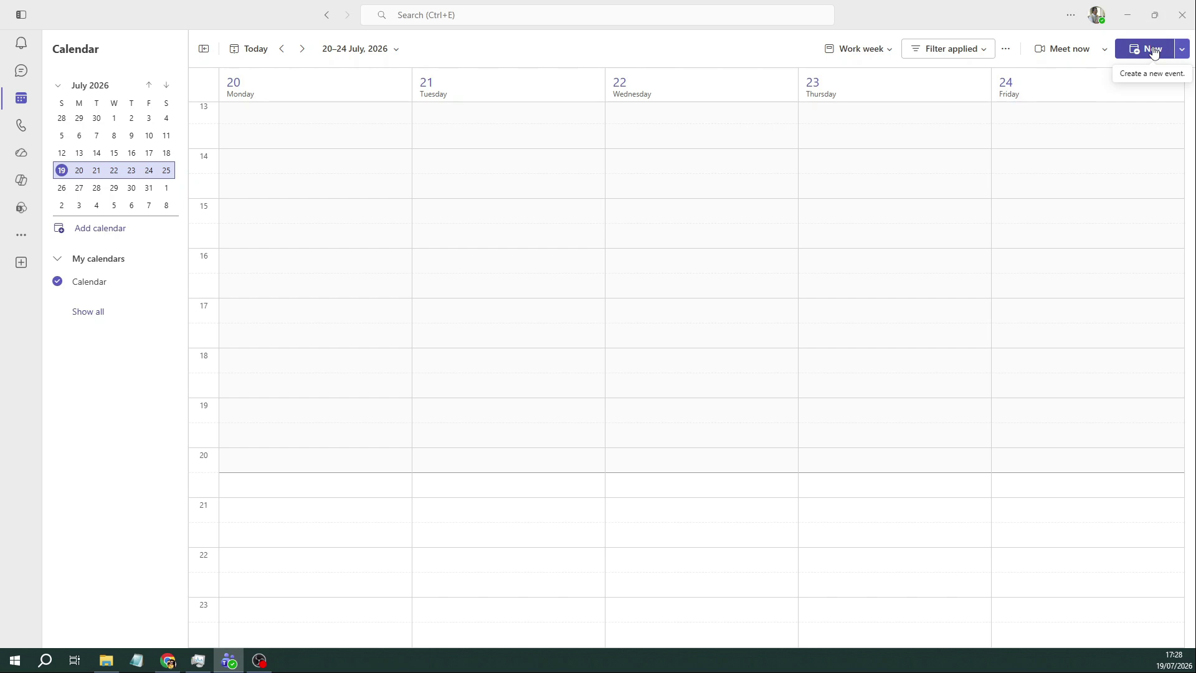
pyautogui.click(1151, 49)
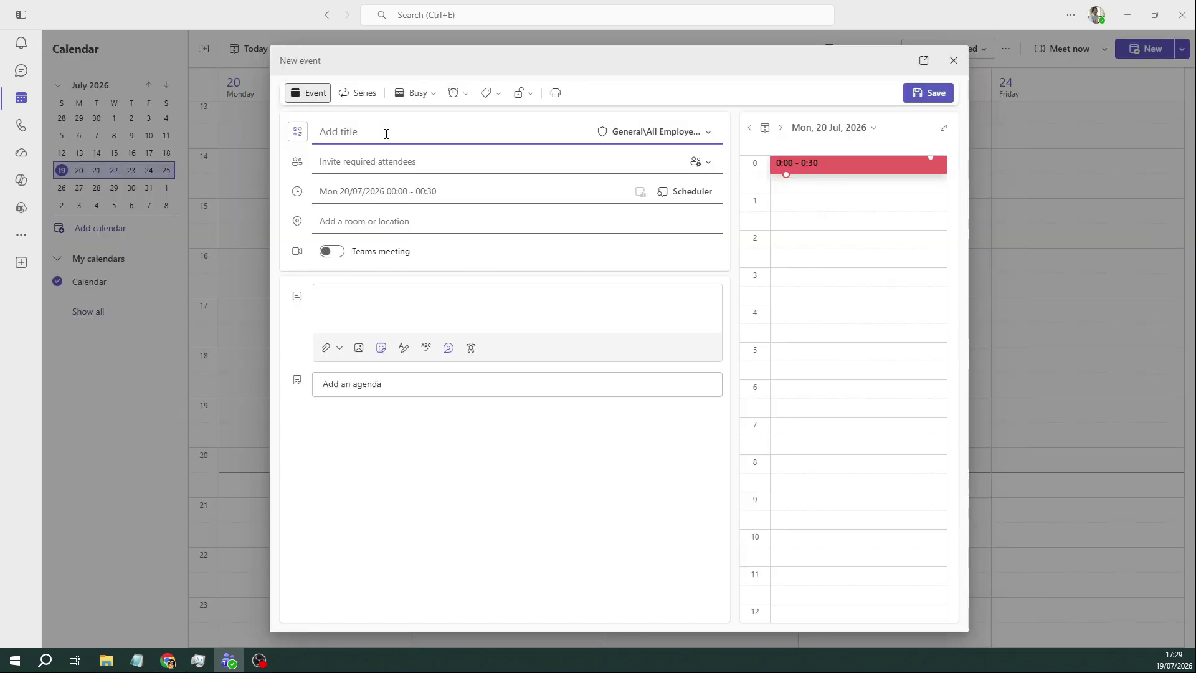
pyautogui.click(345, 137)
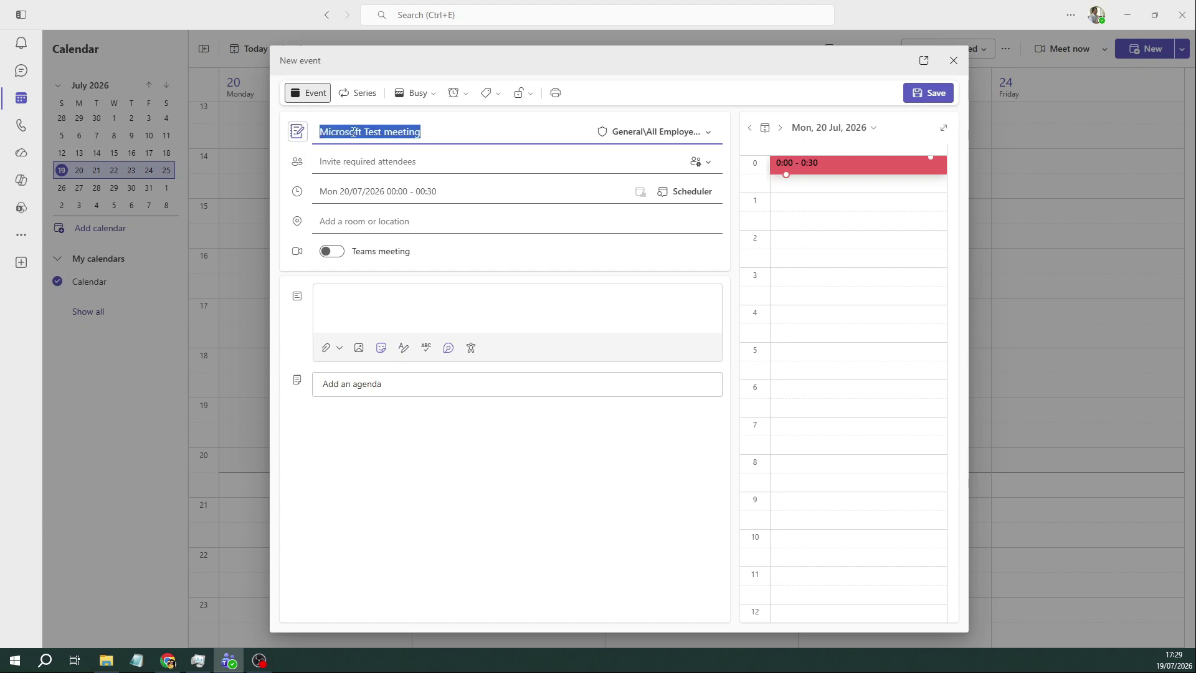
pyautogui.write('Team S')
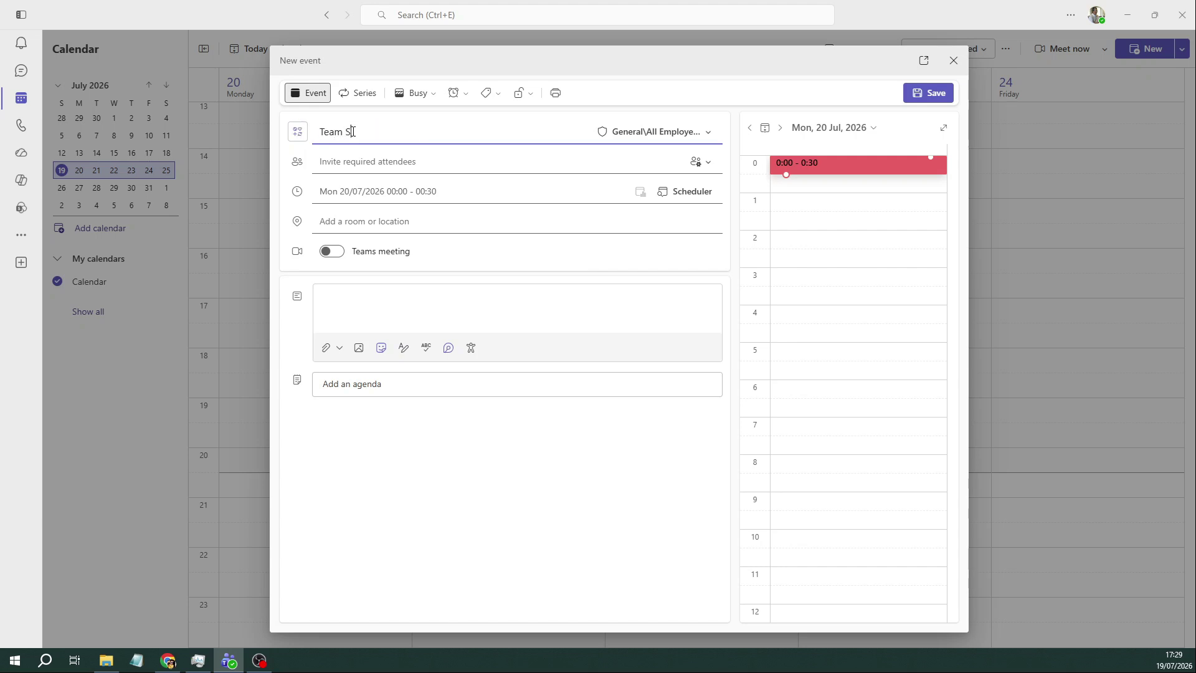
pyautogui.write('tand up call')
# Step: Add the two colleagues as required attendees of the event and check the attendee response options
pyautogui.click(386, 166)
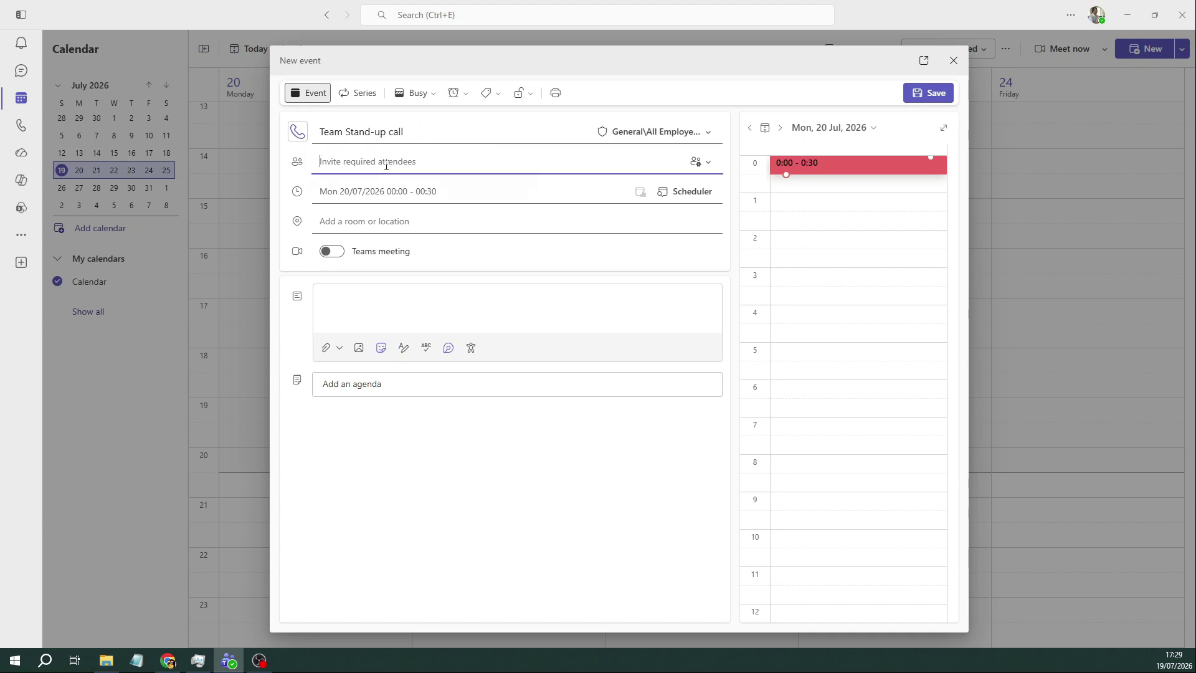
pyautogui.click(430, 227)
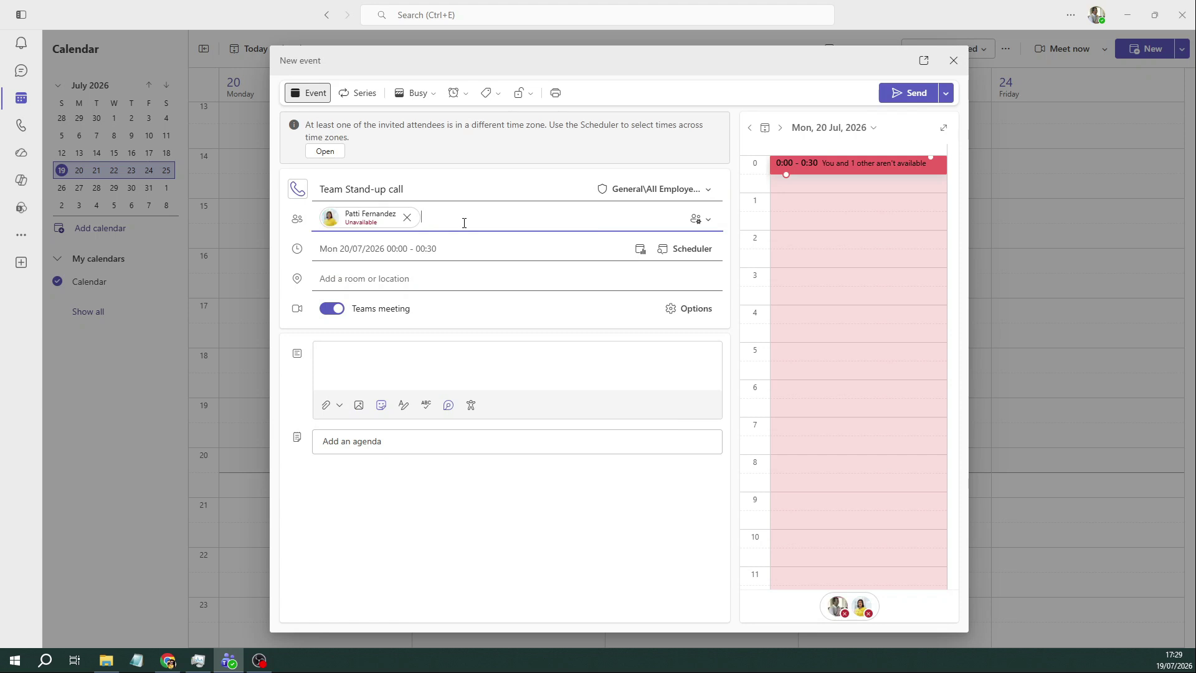
pyautogui.write('amir')
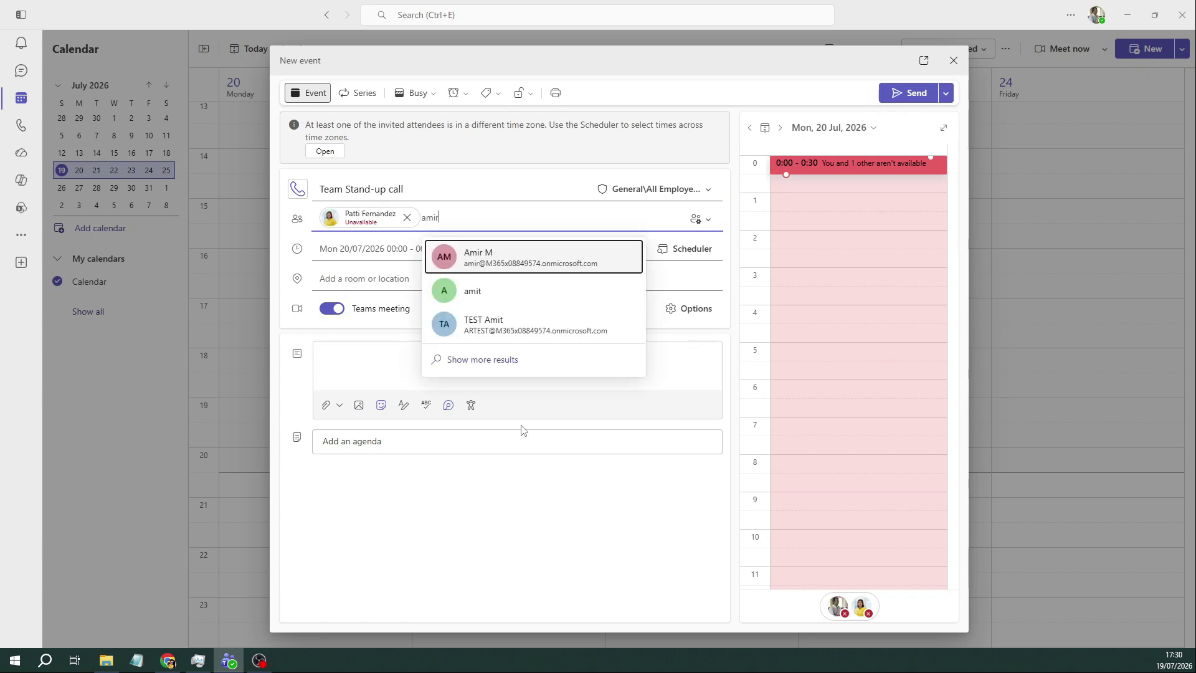
pyautogui.click(525, 264)
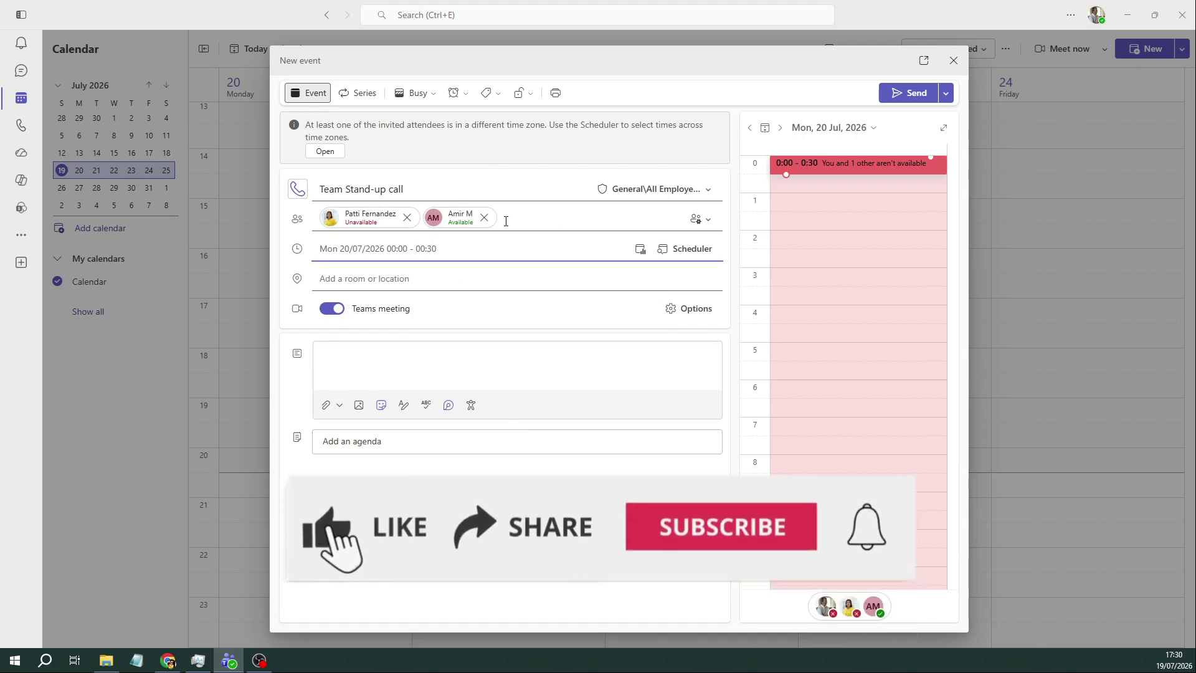
pyautogui.click(713, 222)
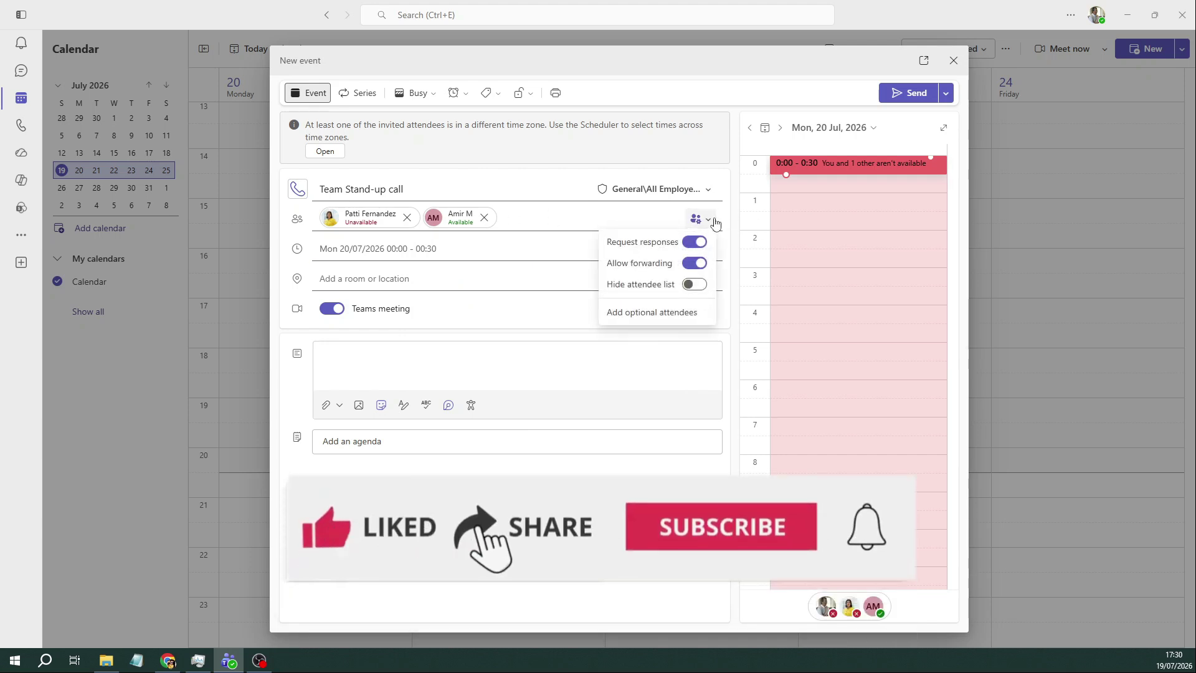
pyautogui.click(528, 210)
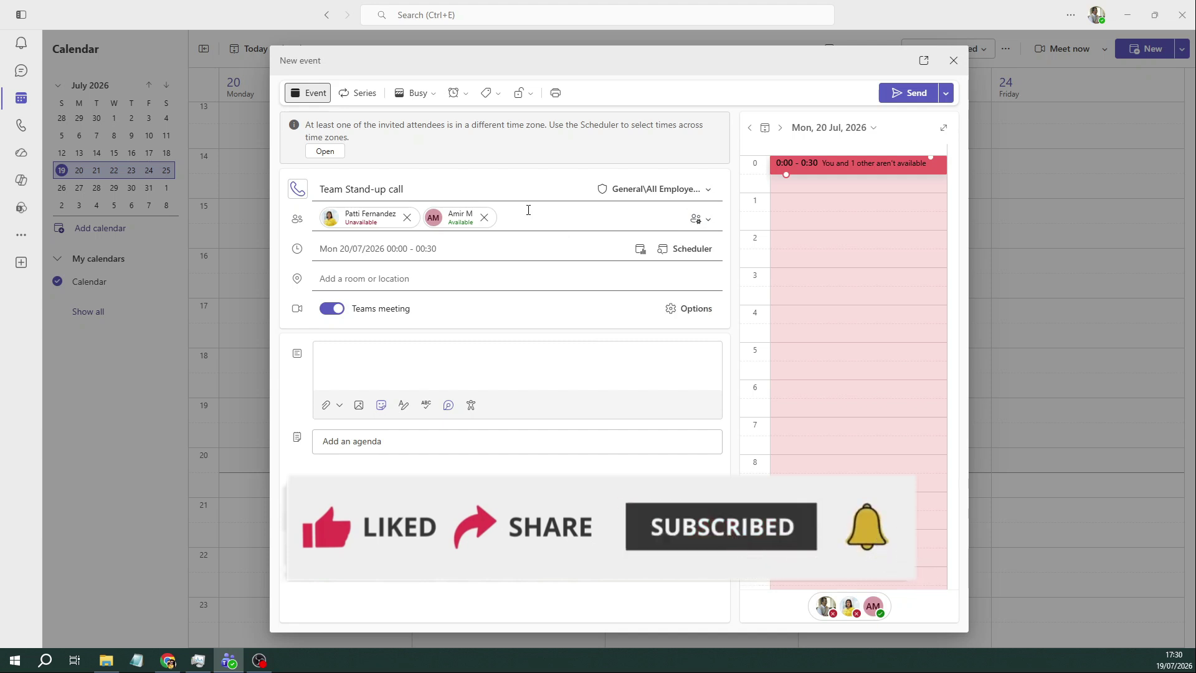
# Step: Schedule the event from 01:00 to 03:00 starting 20/07/2026, recurring Monday to Friday until 11/01/2027
pyautogui.click(409, 260)
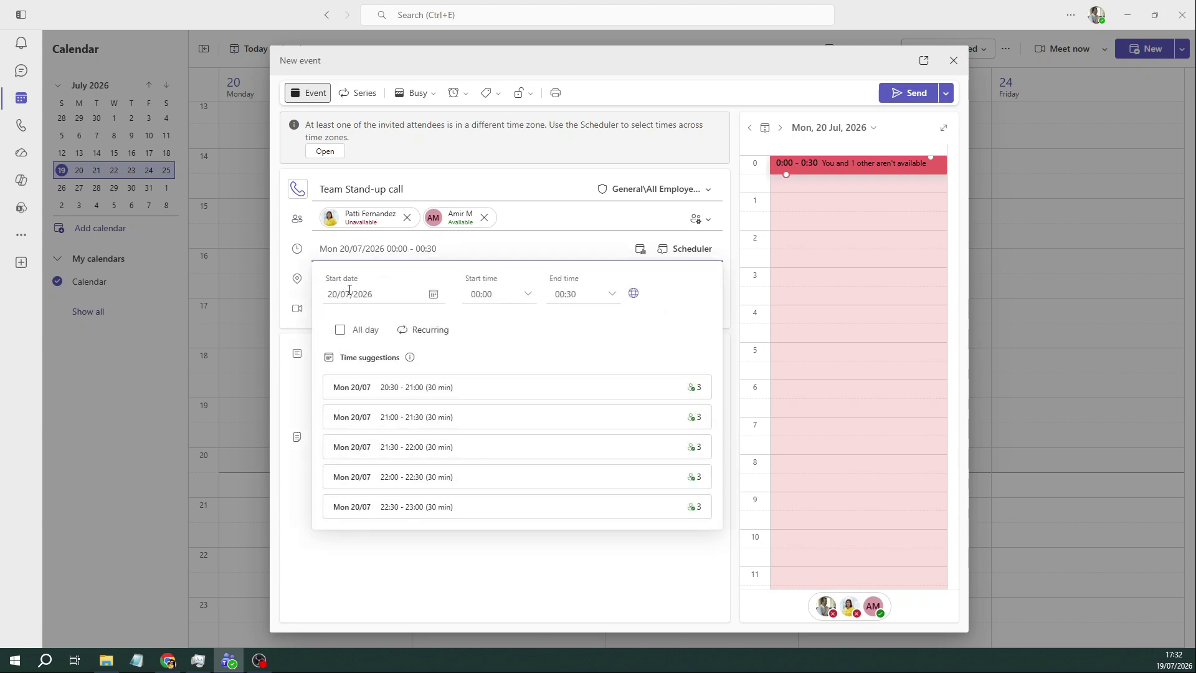
pyautogui.click(529, 294)
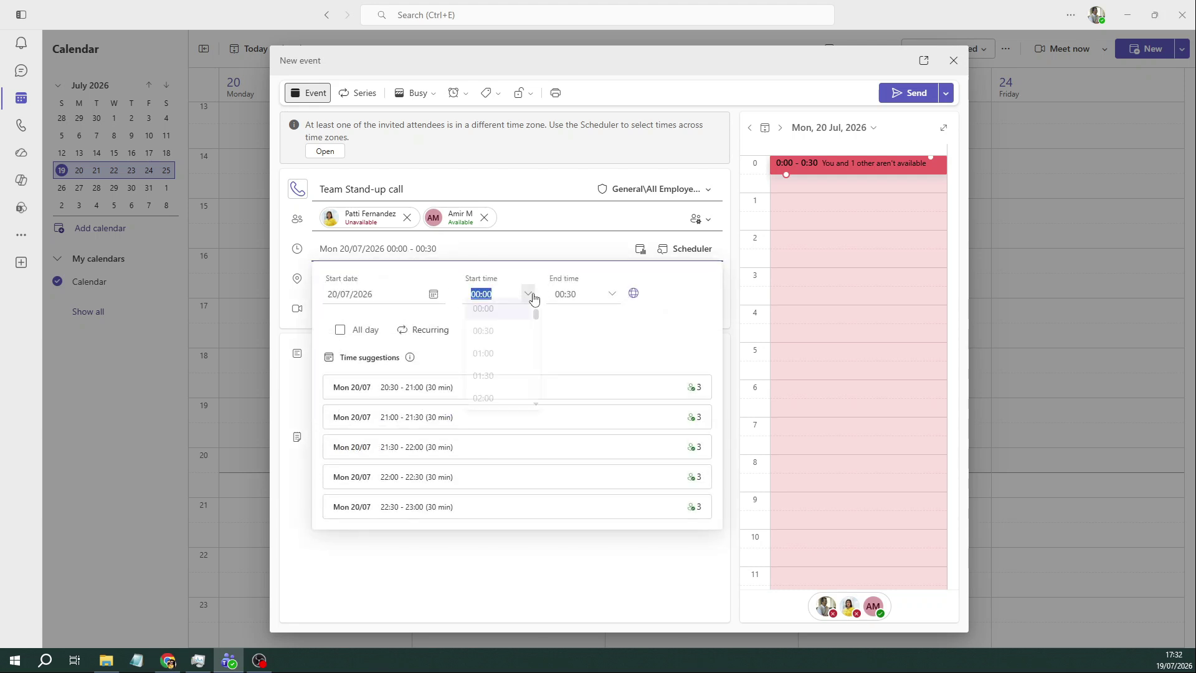
pyautogui.click(519, 357)
pyautogui.click(611, 294)
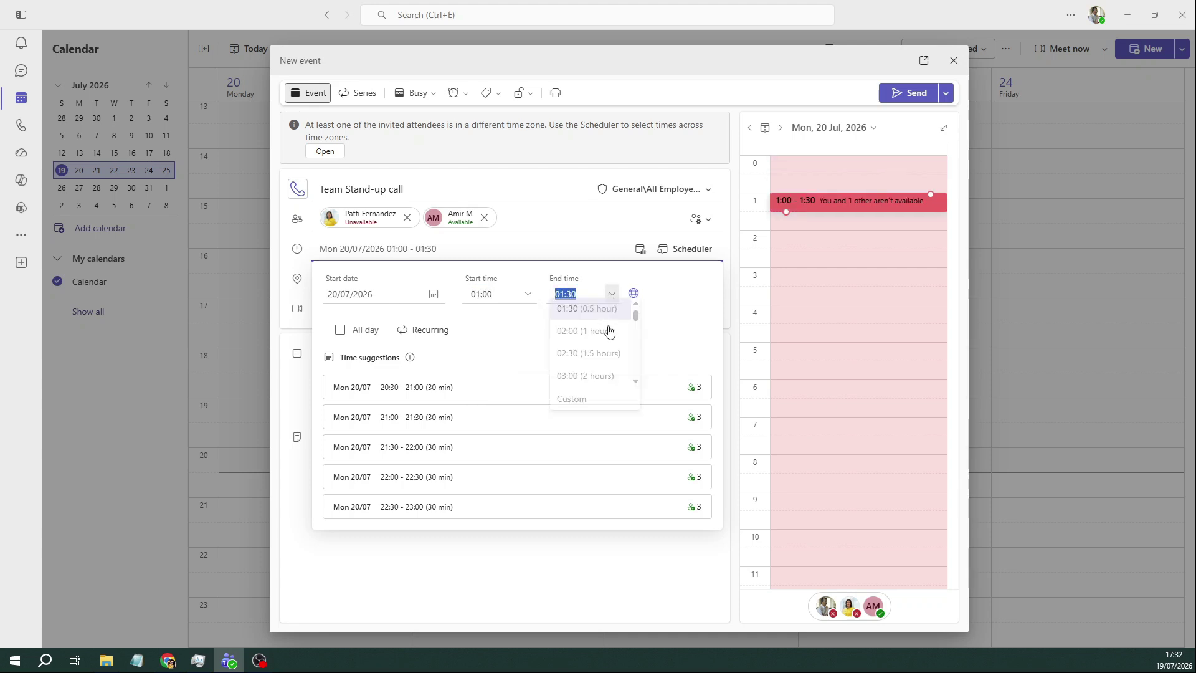
pyautogui.click(604, 382)
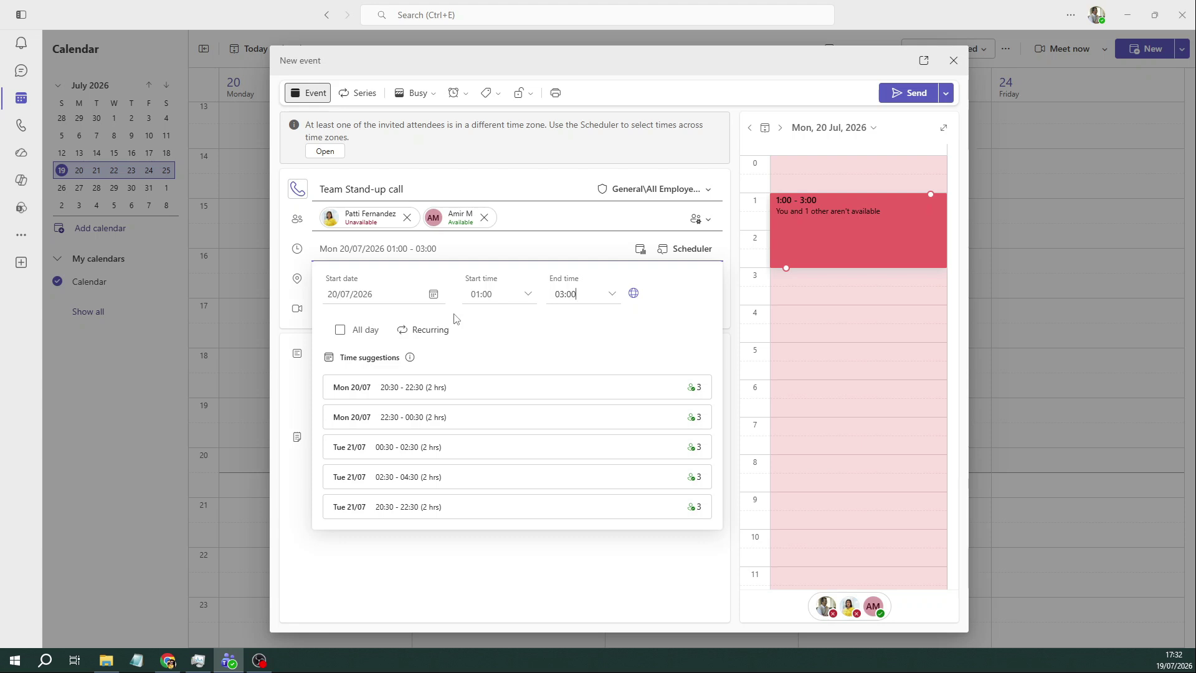
pyautogui.hotkey('alt', 'Tab')
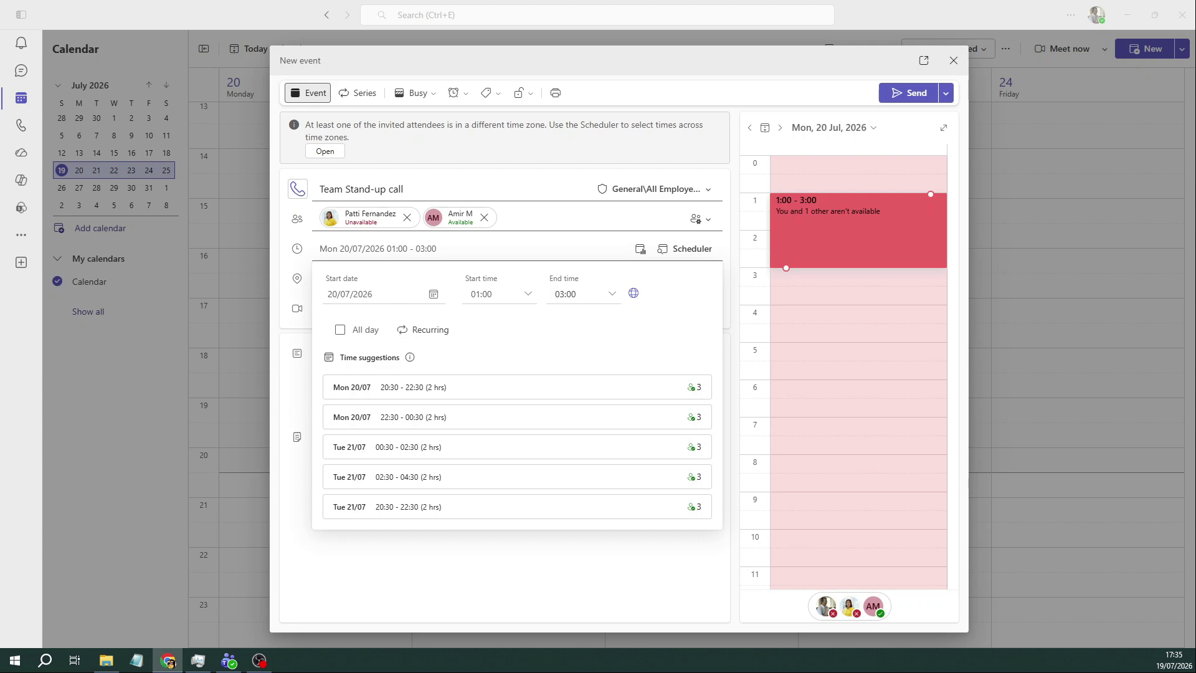
pyautogui.click(388, 285)
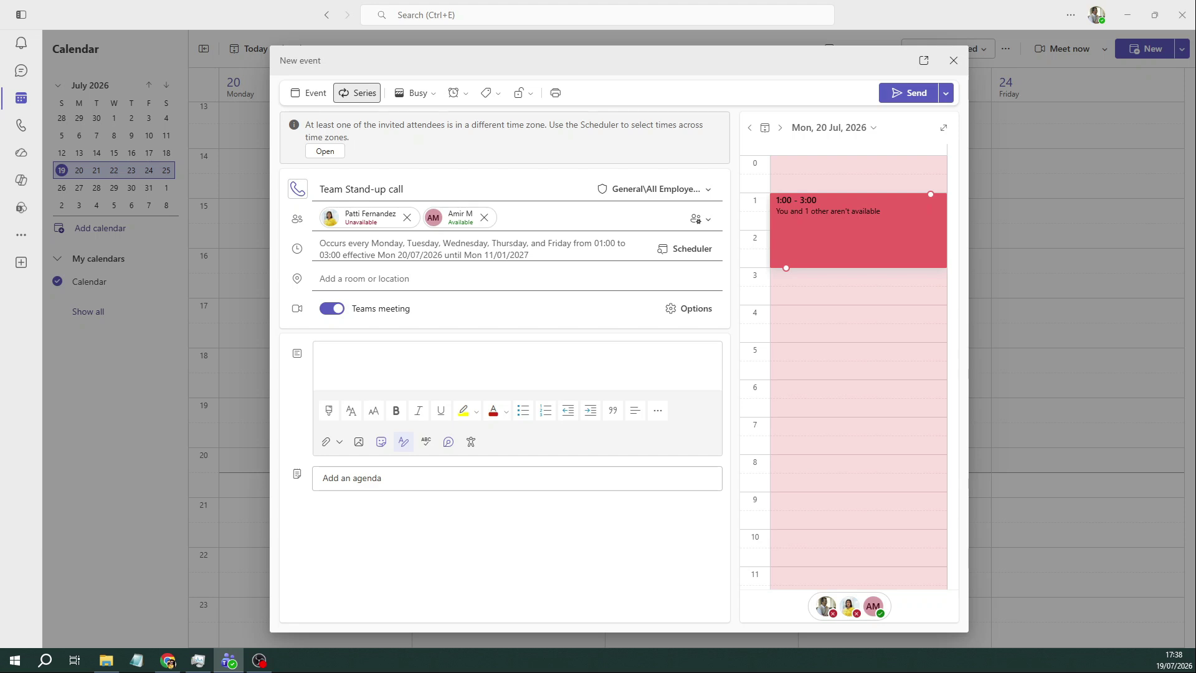
# Step: Enter the event description "Hello, Please join teams meeting" and send the invitation
pyautogui.click(366, 343)
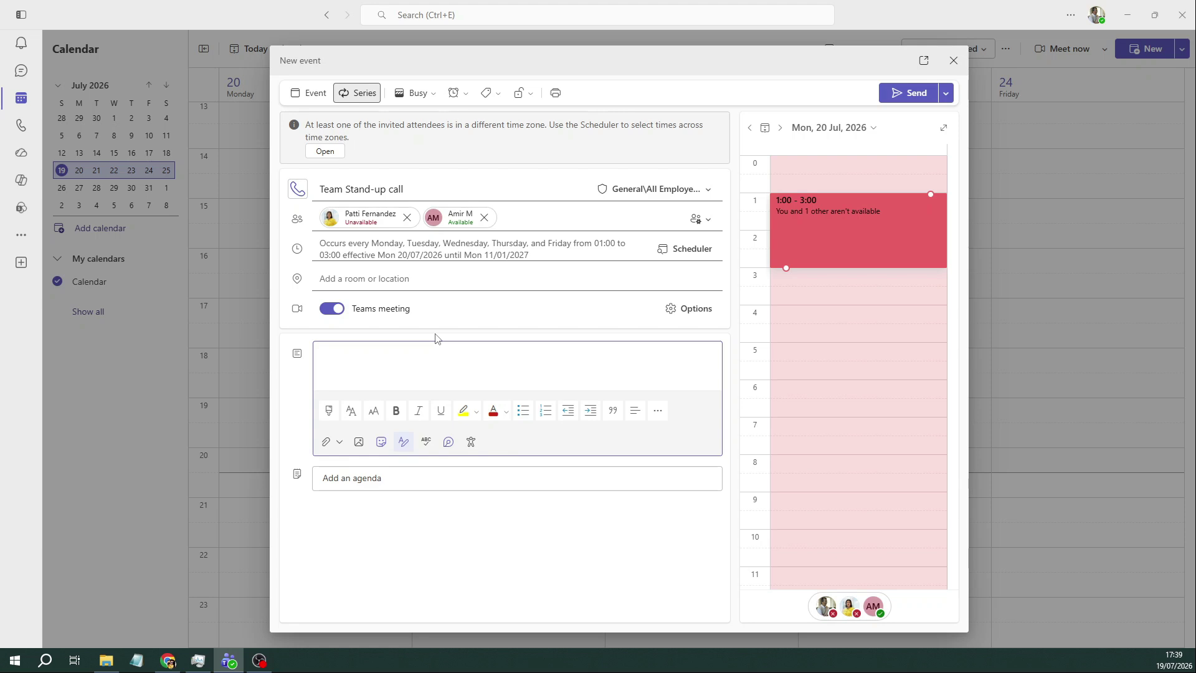
pyautogui.write('Hello, Please join teams meeting')
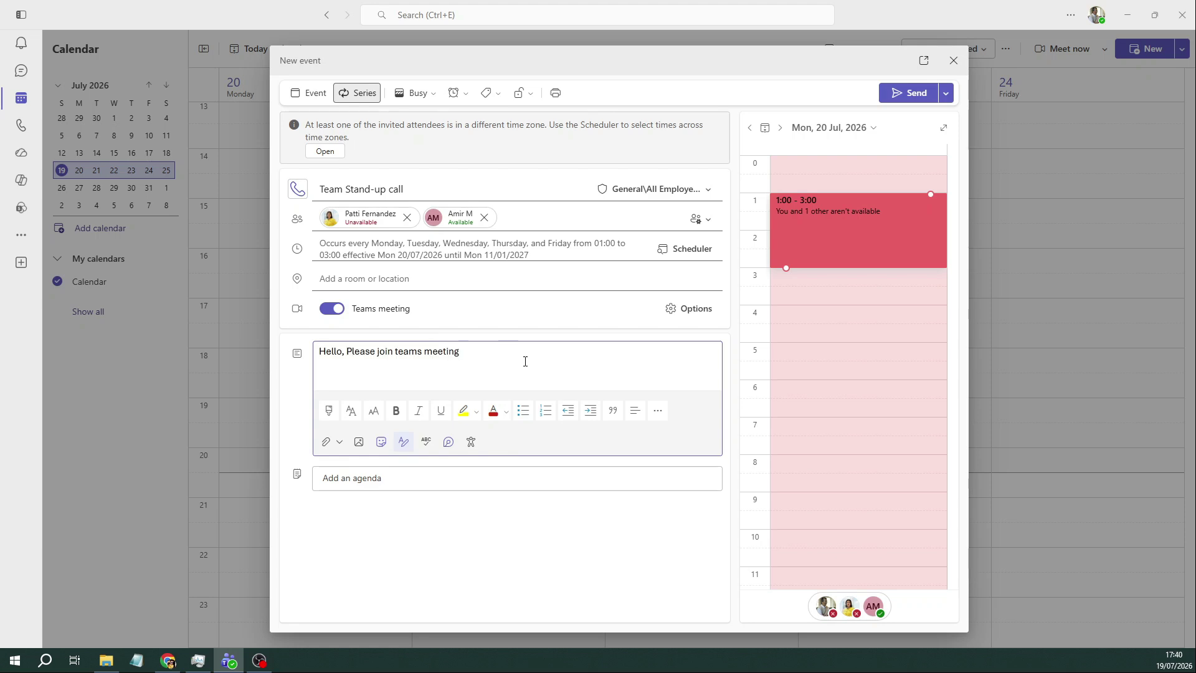
pyautogui.click(913, 93)
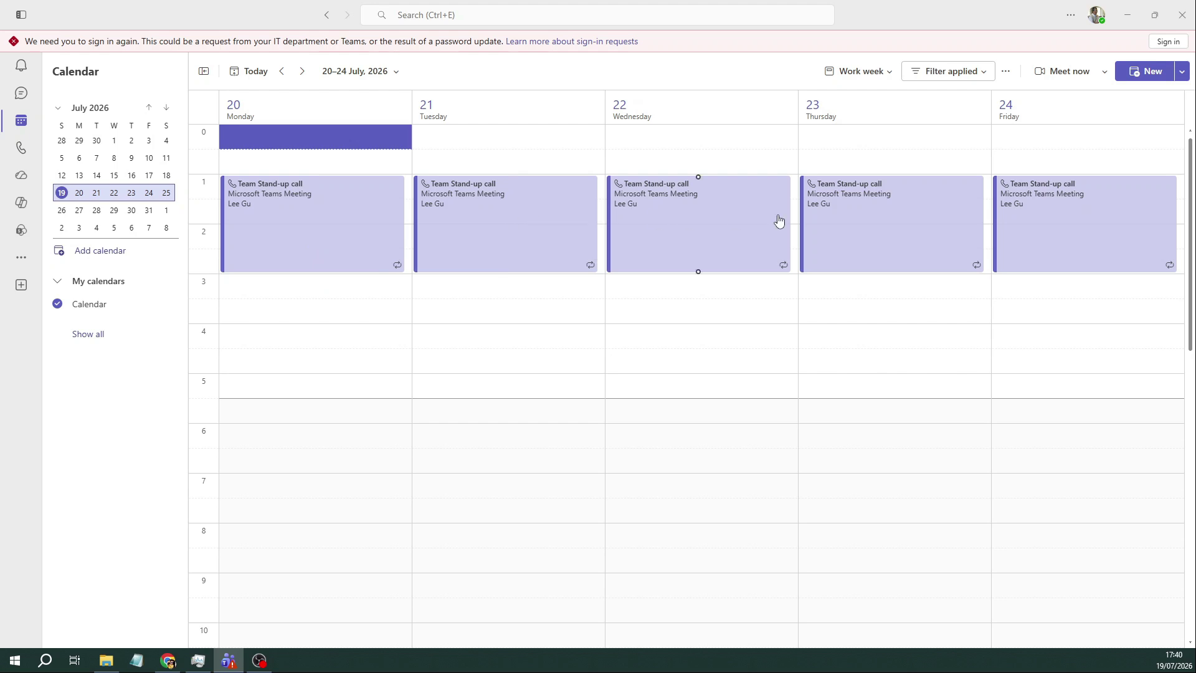
# Step: Reschedule only the Monday 20 July occurrence to 01:30–03:30 and send the update to the attendees
pyautogui.click(334, 235)
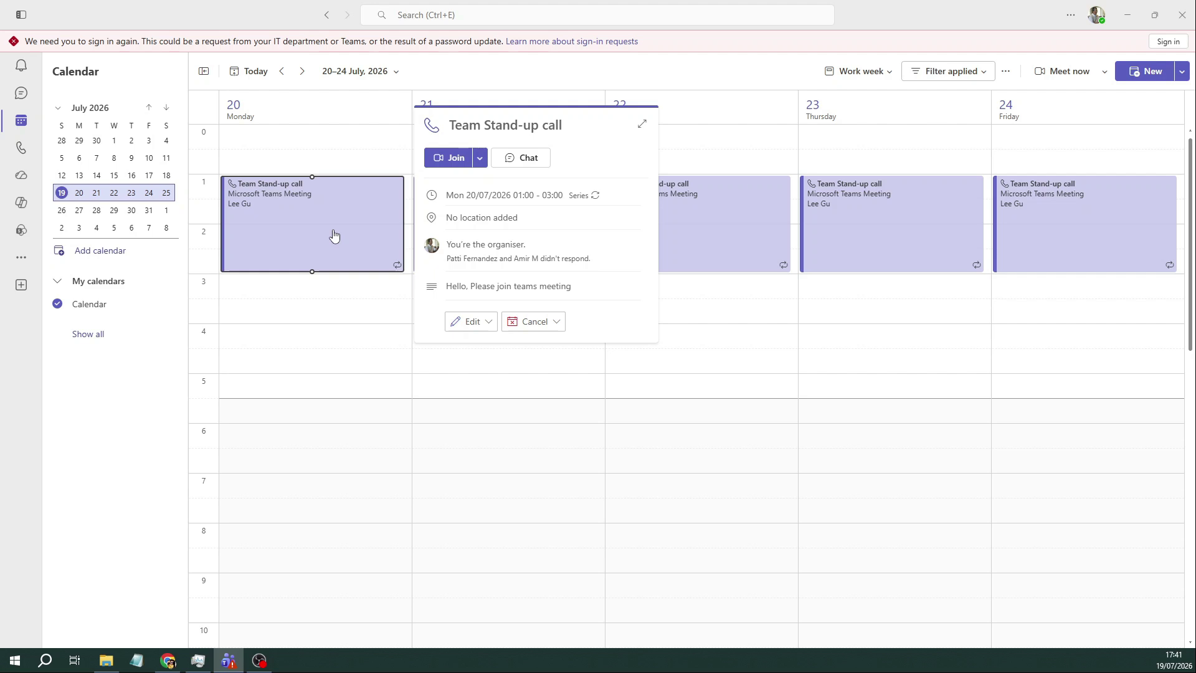
pyautogui.click(469, 321)
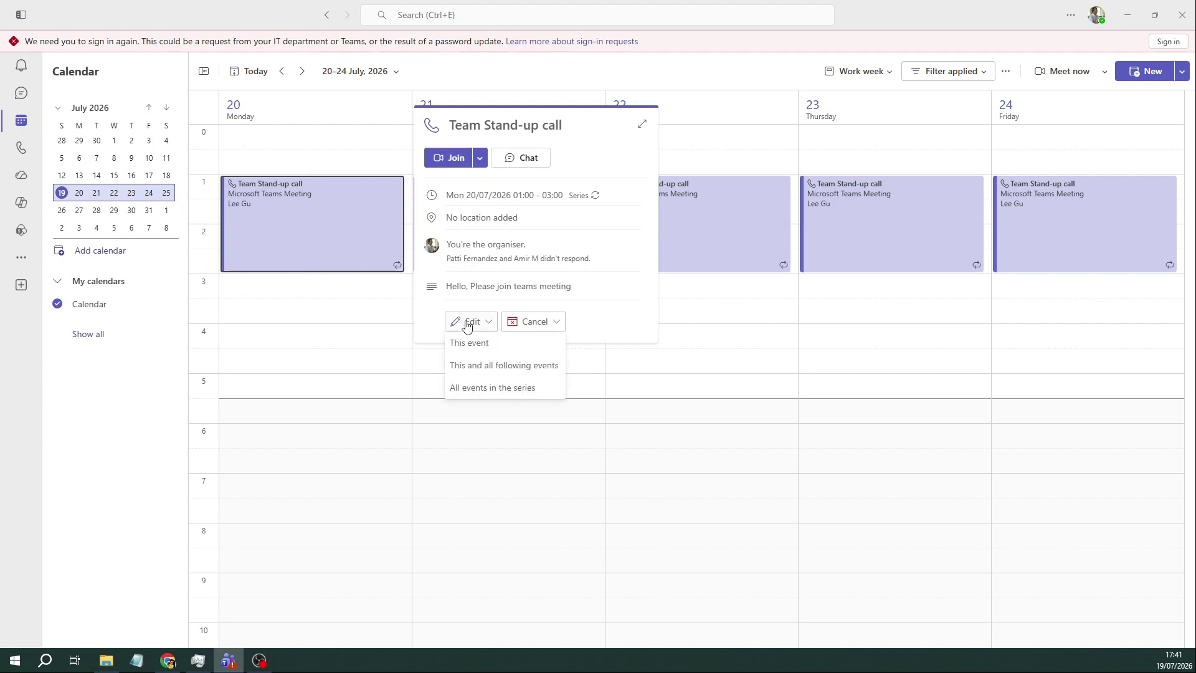
pyautogui.click(472, 345)
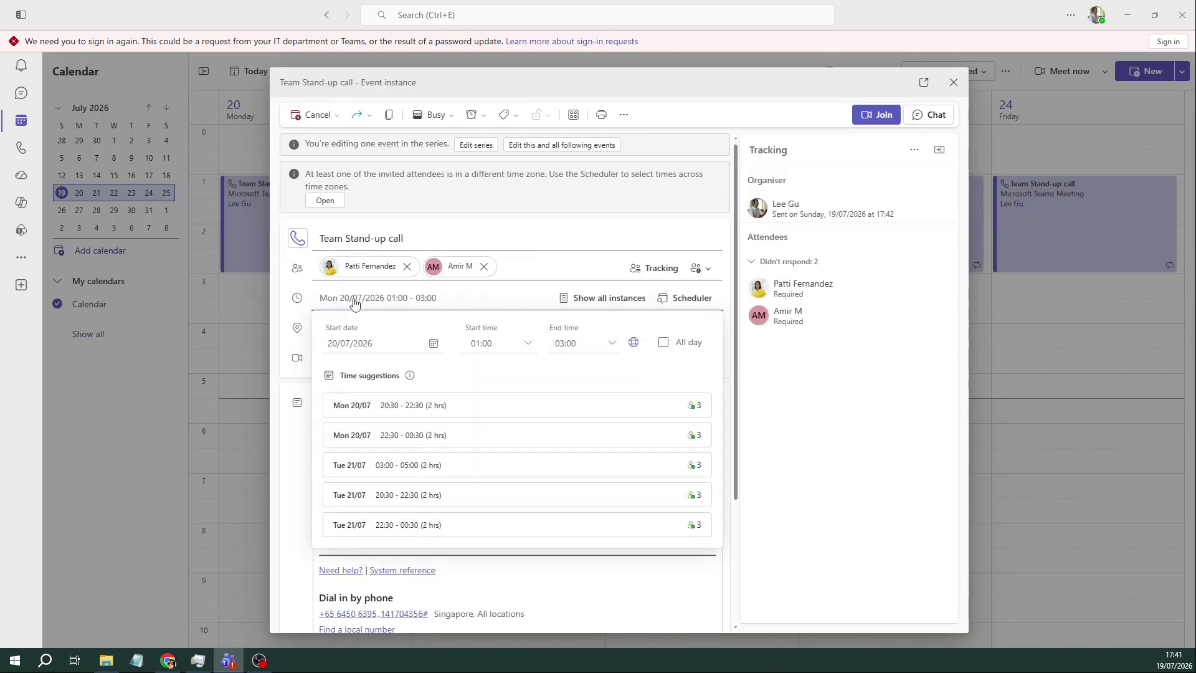
pyautogui.scroll(-1, 528, 344)
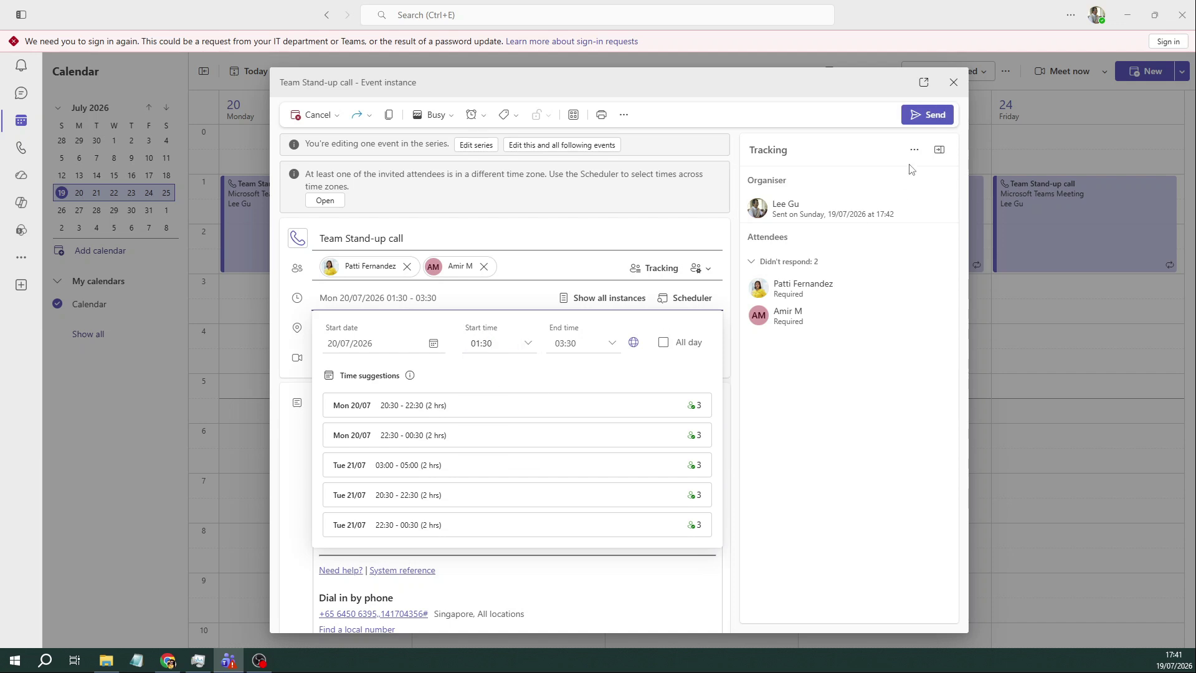
pyautogui.click(933, 118)
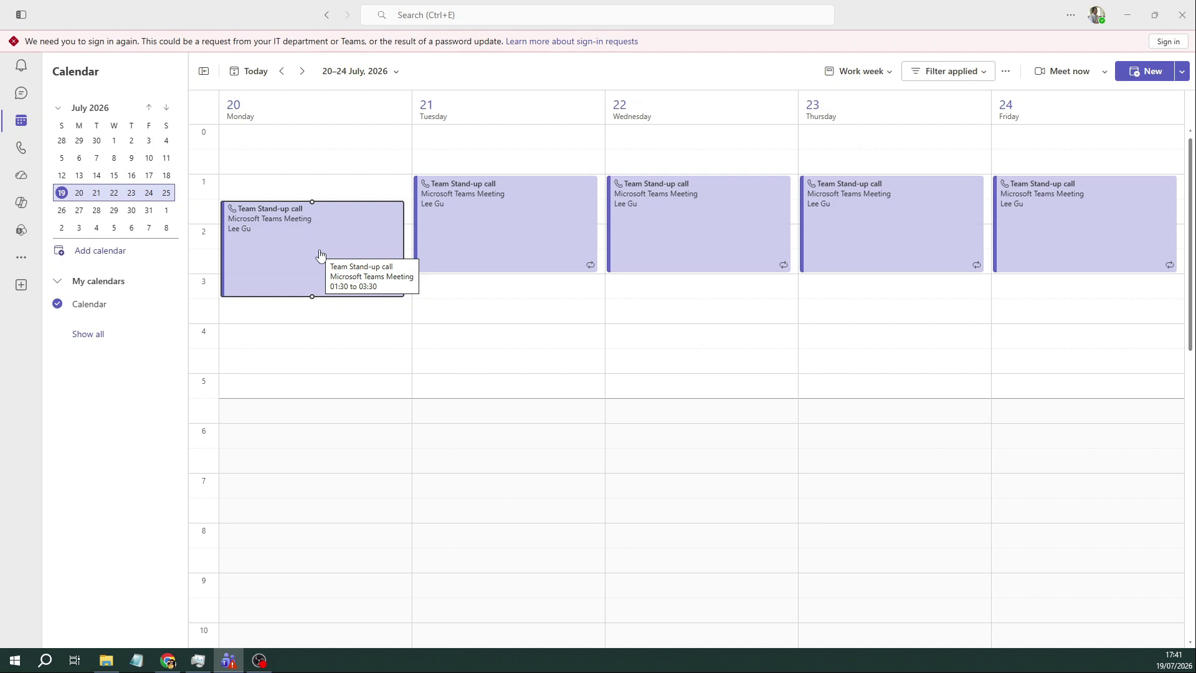
# Step: Cancel only the Monday 20 July occurrence and notify attendees with the message "Test"
pyautogui.click(319, 254)
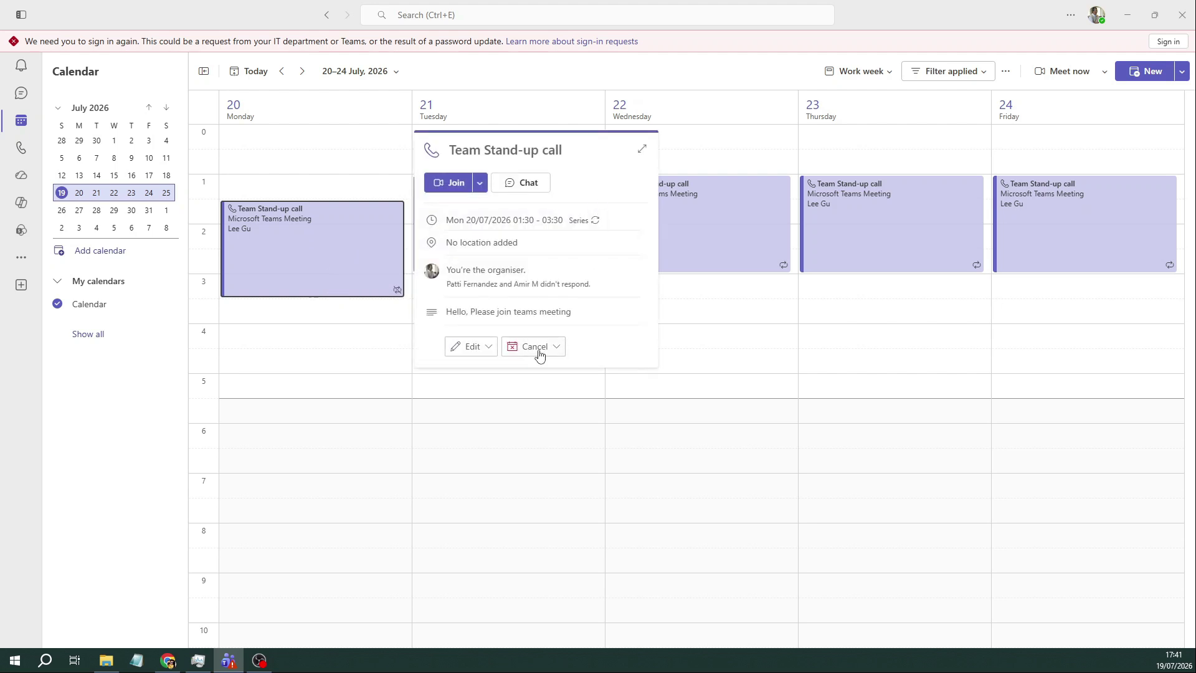
pyautogui.click(539, 352)
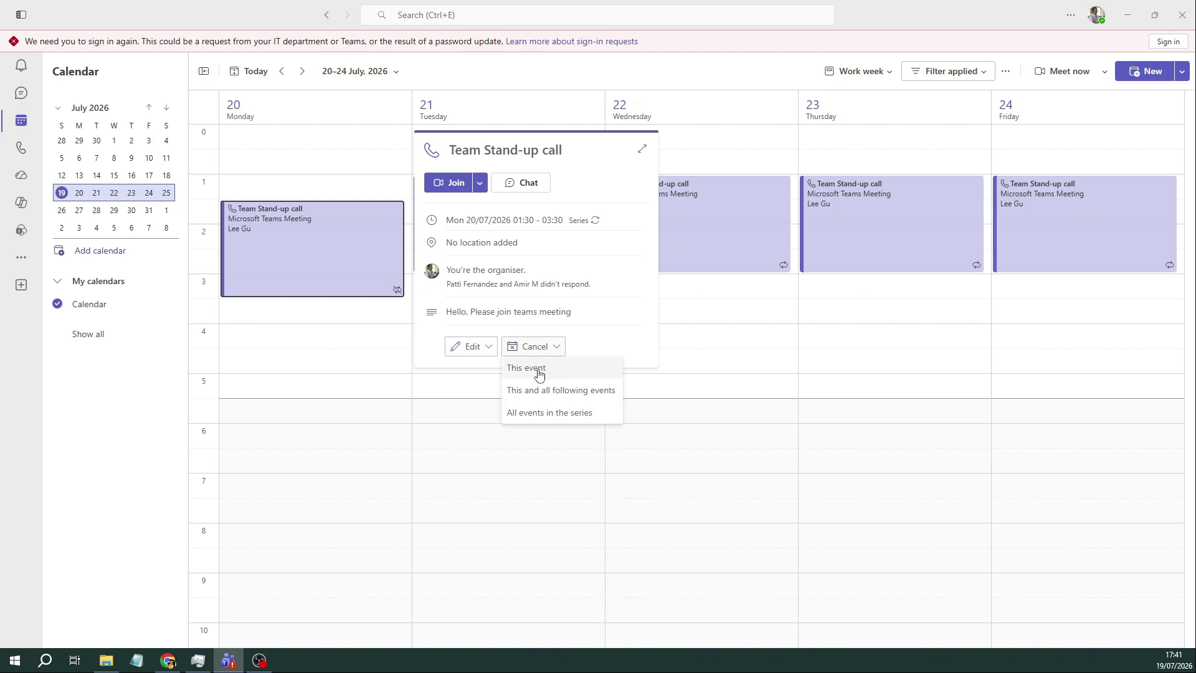
pyautogui.click(537, 369)
pyautogui.click(481, 368)
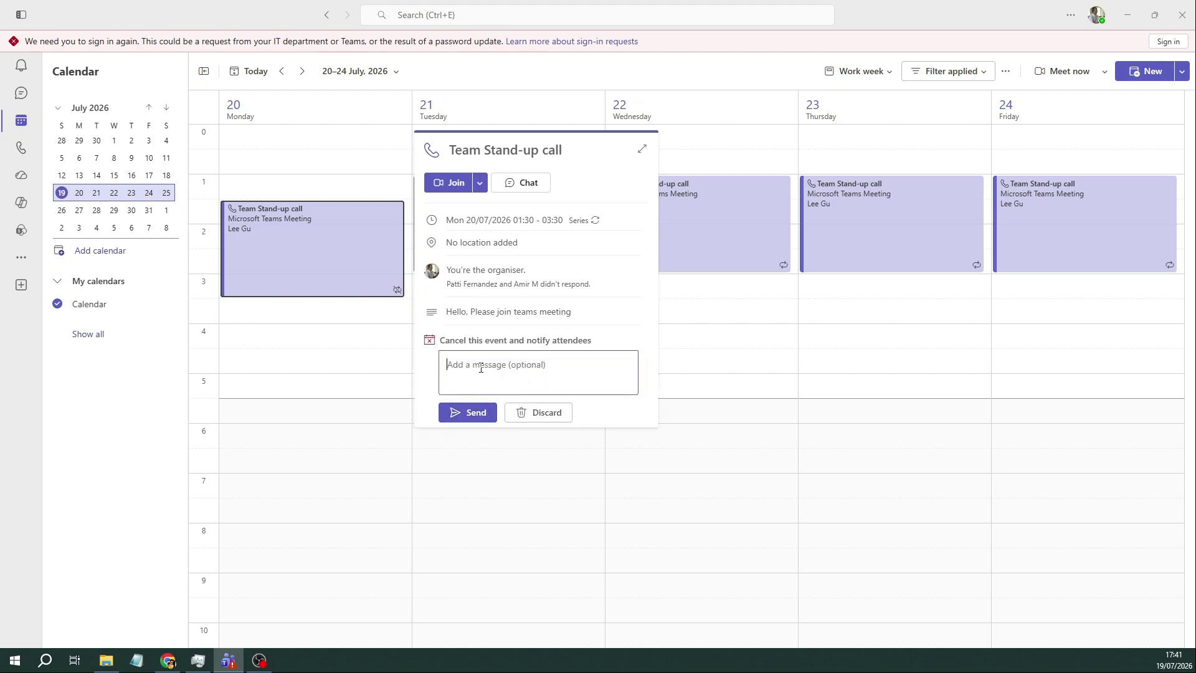
pyautogui.write('Test')
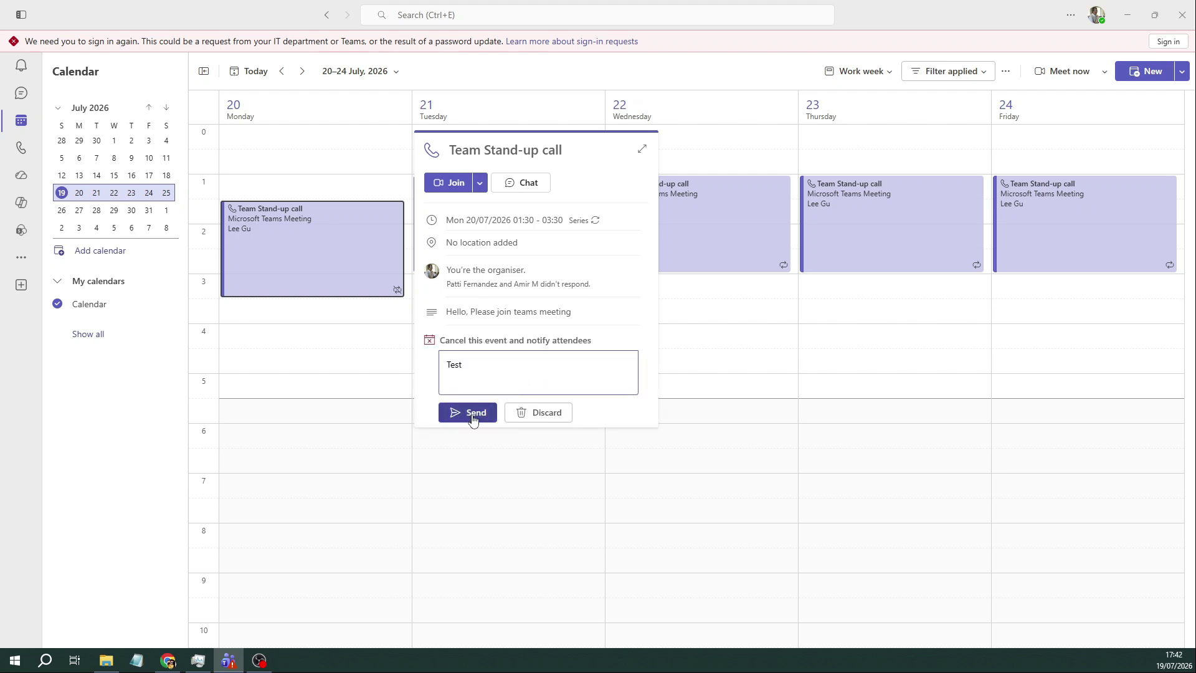
pyautogui.click(471, 414)
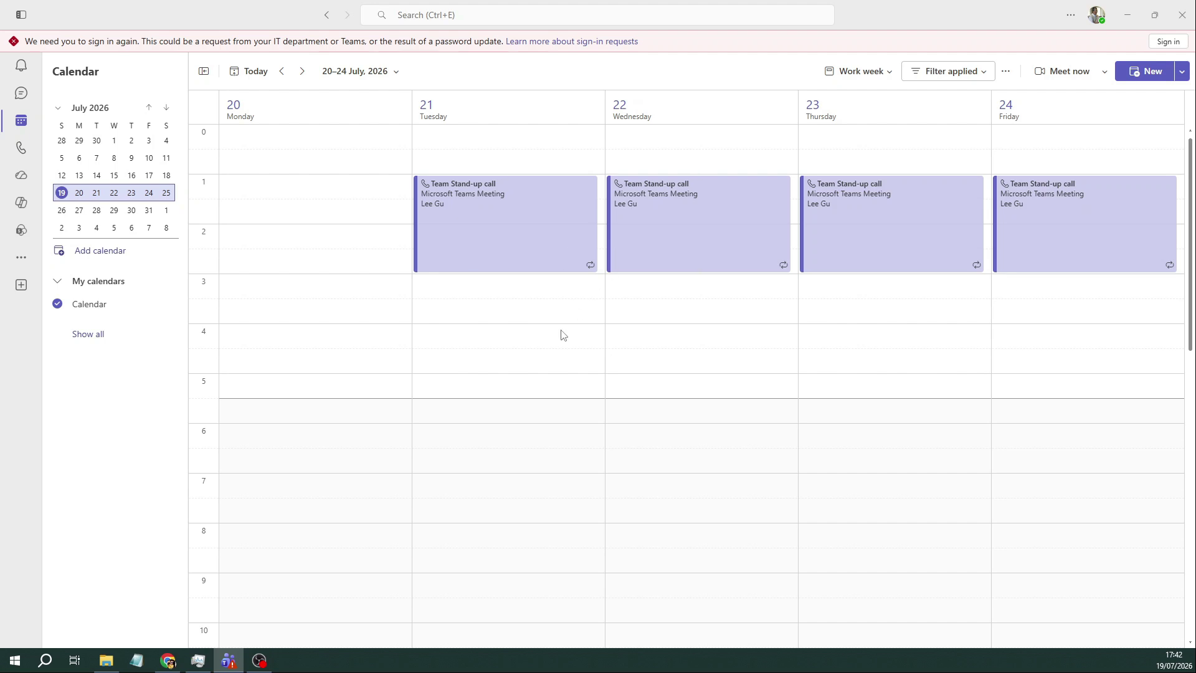
# Step: Cancel all events in the Team Stand-up call series, starting from the Tuesday 21 July occurrence, and send the cancellation
pyautogui.click(525, 189)
pyautogui.click(728, 321)
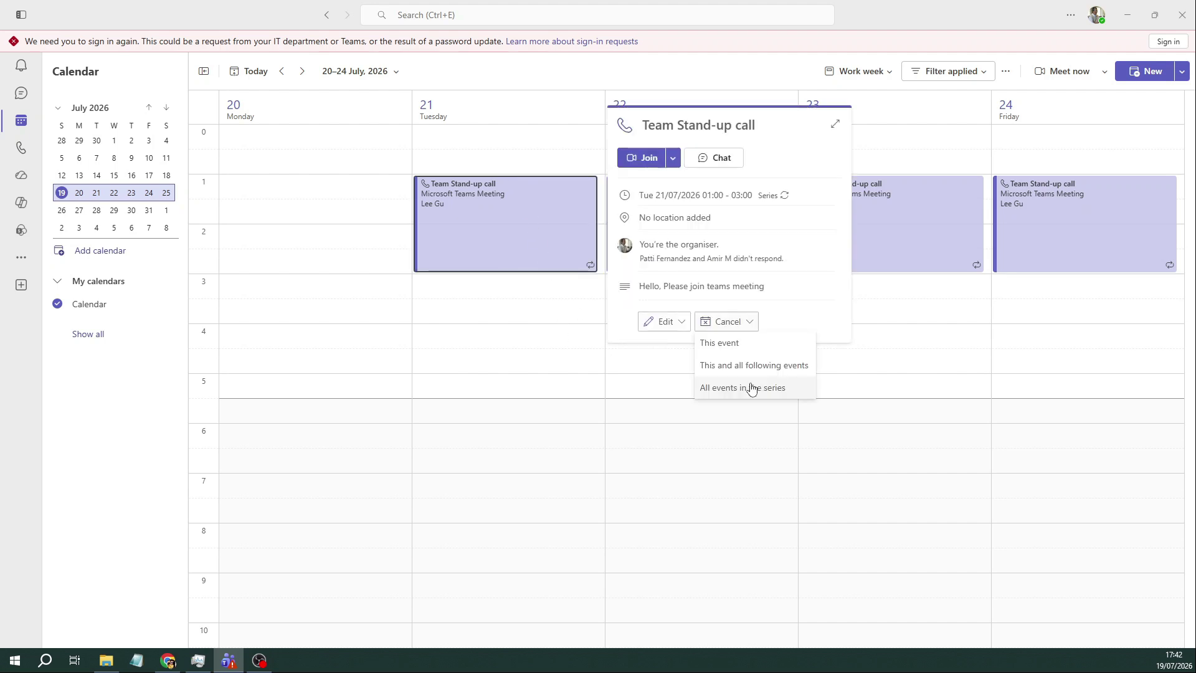
pyautogui.click(734, 323)
pyautogui.click(752, 389)
pyautogui.click(651, 387)
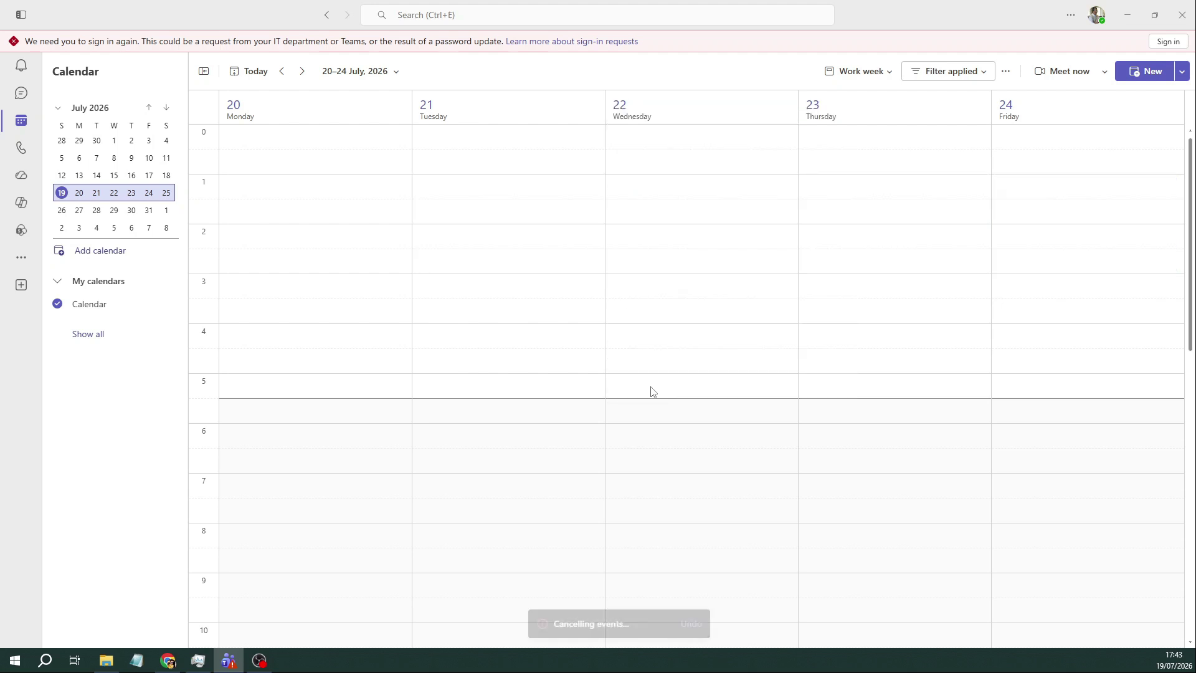